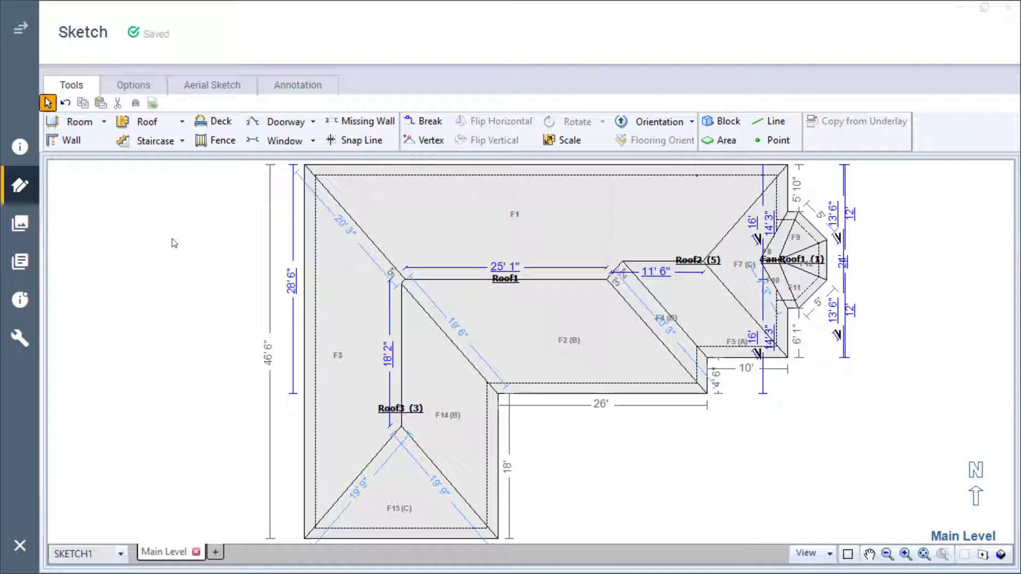
Start a new dormer roof section over Roof1's F2 slope with the Roof shortcut.
key("e")
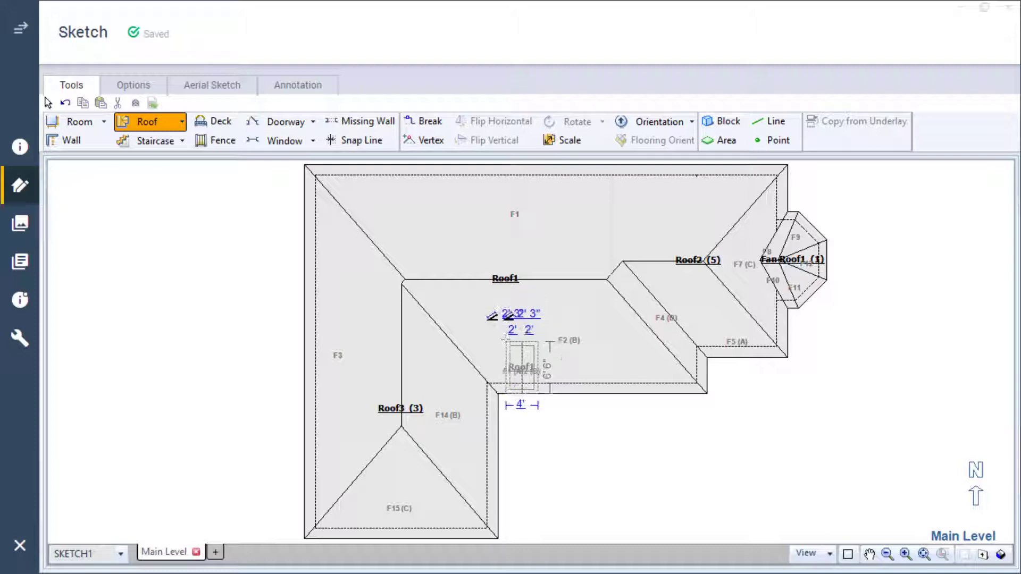
Place the first dormer on the F2 eave of Roof1 with a 5' eave height.
left_click(505, 338)
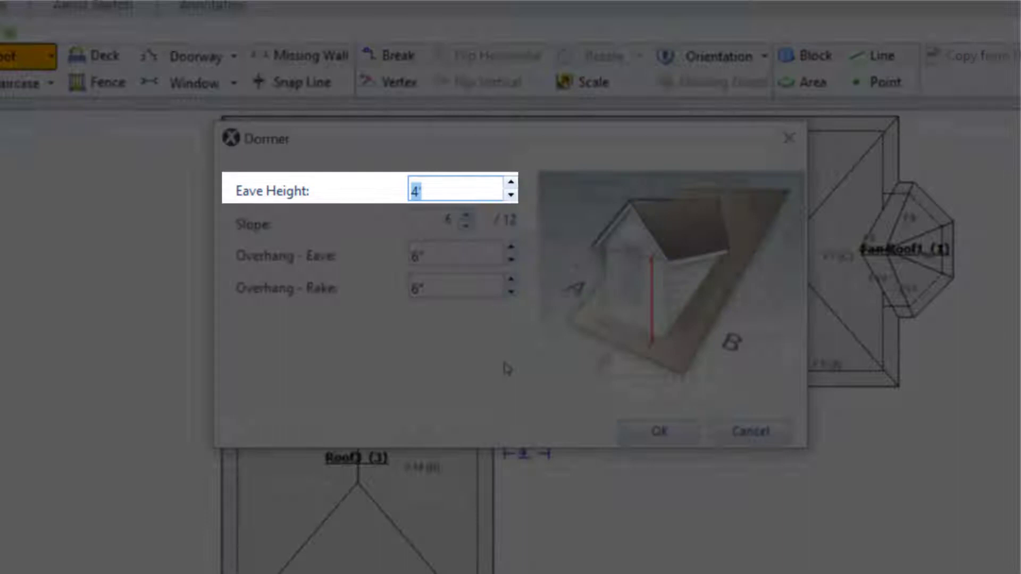
type("5")
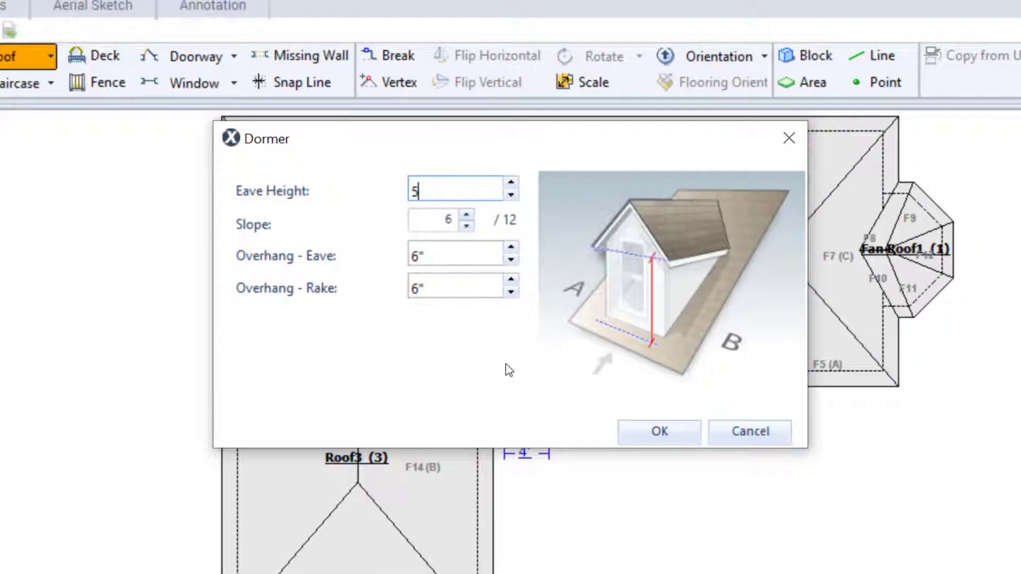
left_click(659, 432)
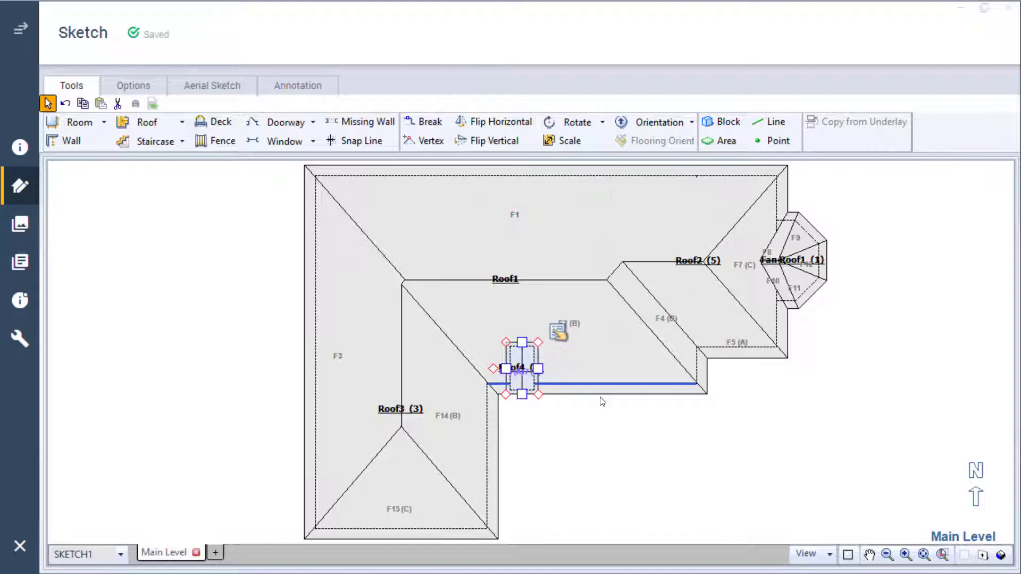
Extend the first dormer's top edge up to meet Roof1's ridge line.
left_click(522, 341)
left_click_drag(523, 341, 522, 289)
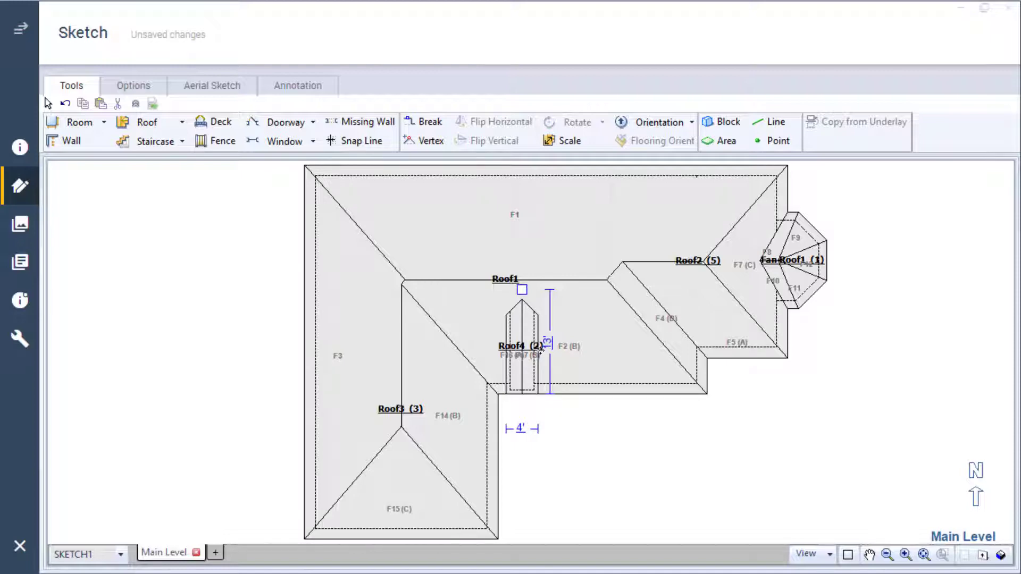
Set dormer Roof4's width to 5'.
left_click(512, 352)
left_click_drag(538, 343, 548, 343)
left_click(528, 275)
type("5")
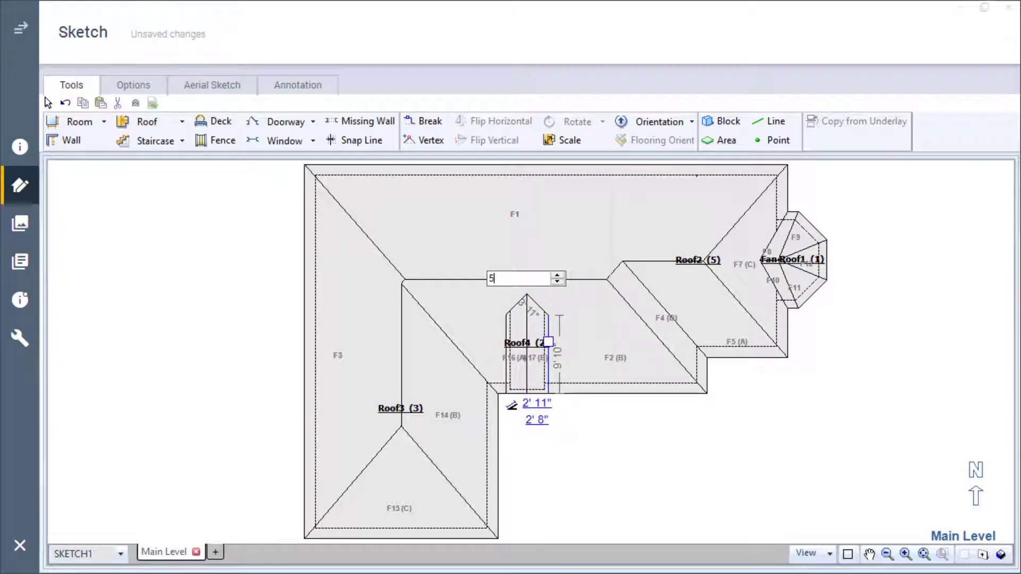
key("Return")
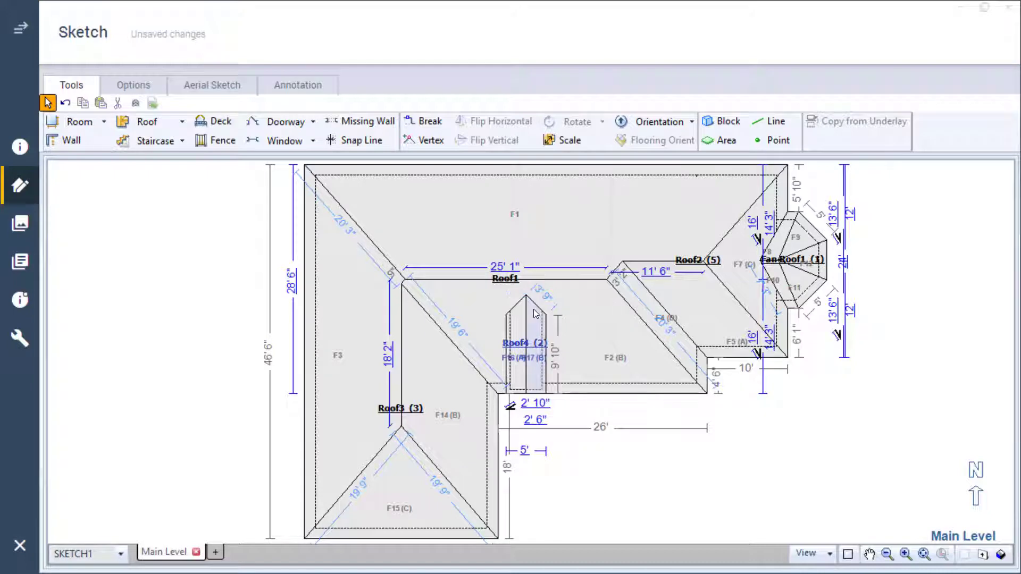
Shorten dormer Roof4 so it measures 6' deep on the F2 slope.
left_click(526, 344)
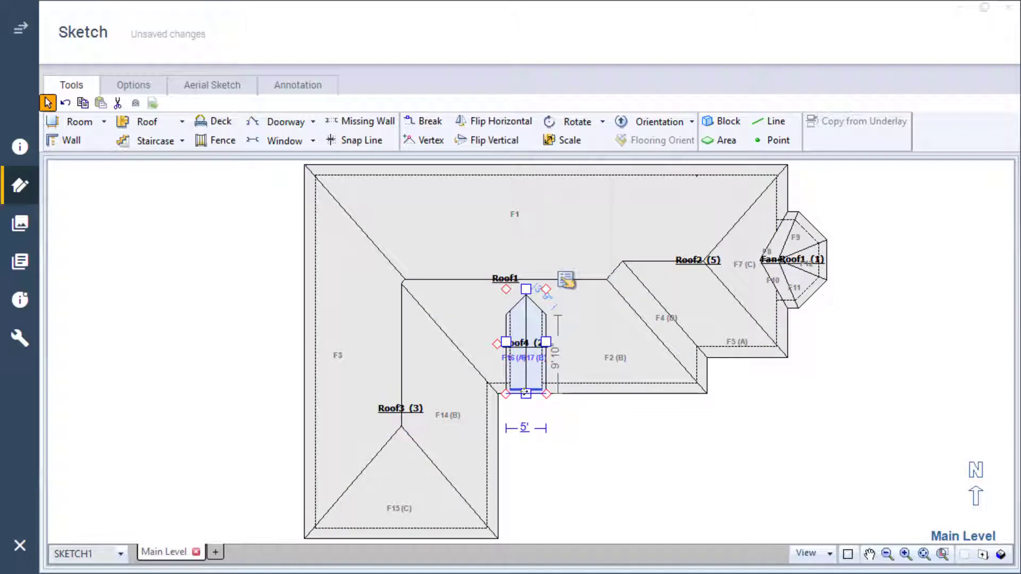
left_click_drag(525, 393, 526, 373)
type("6")
key("Return")
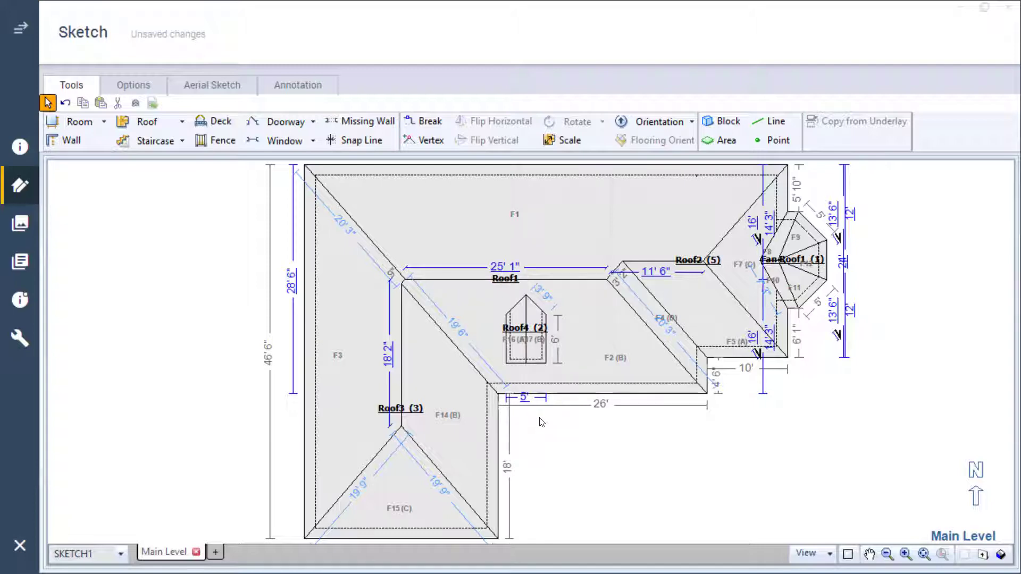
Place a second dormer on Roof1 beside Roof4 with a 5' eave height.
key("e")
left_click(149, 122)
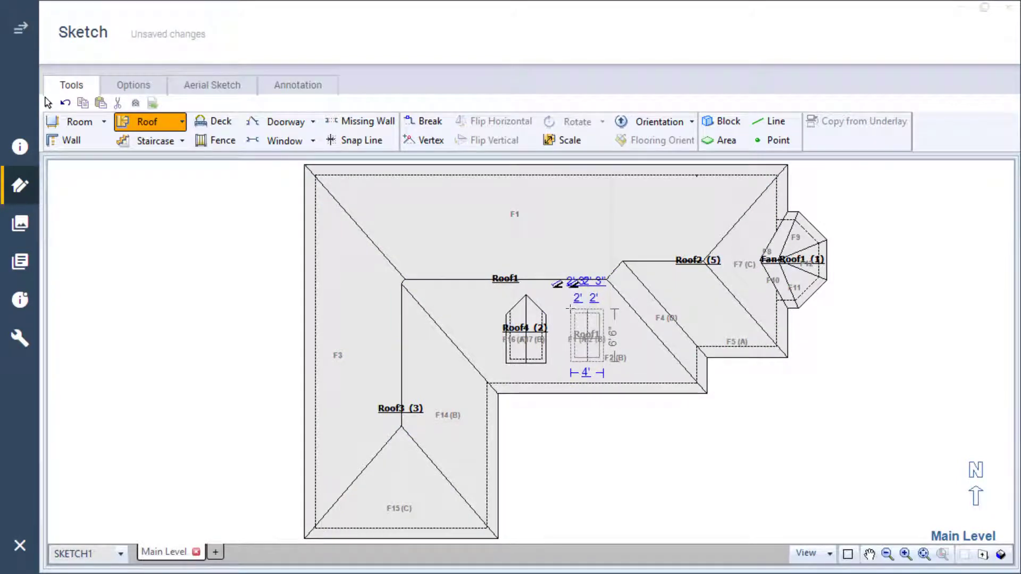
left_click(569, 308)
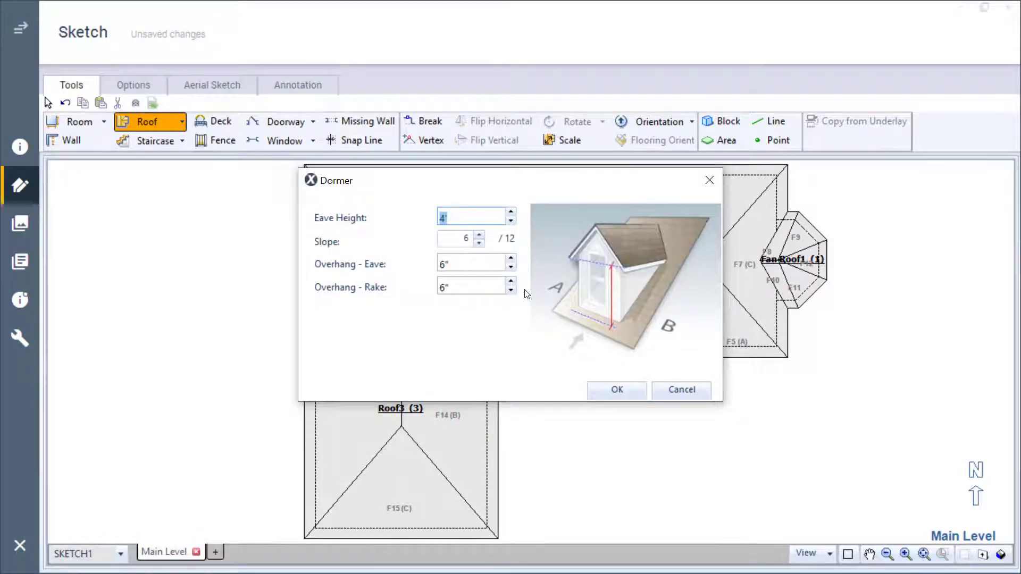
type("5")
left_click(617, 390)
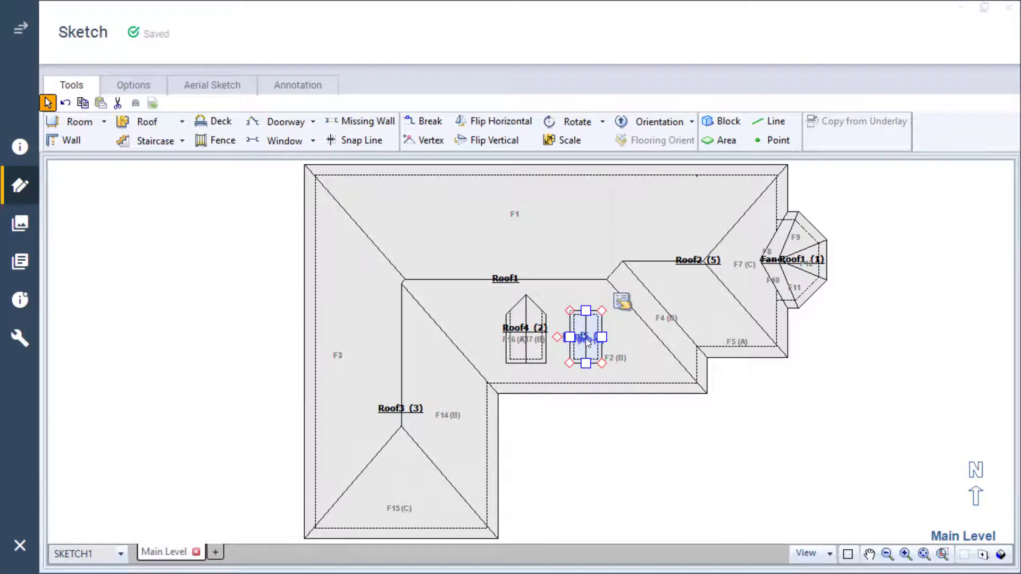
Extend dormer Roof5 up to the main ridge and open its roof properties.
left_click_drag(586, 310, 585, 283)
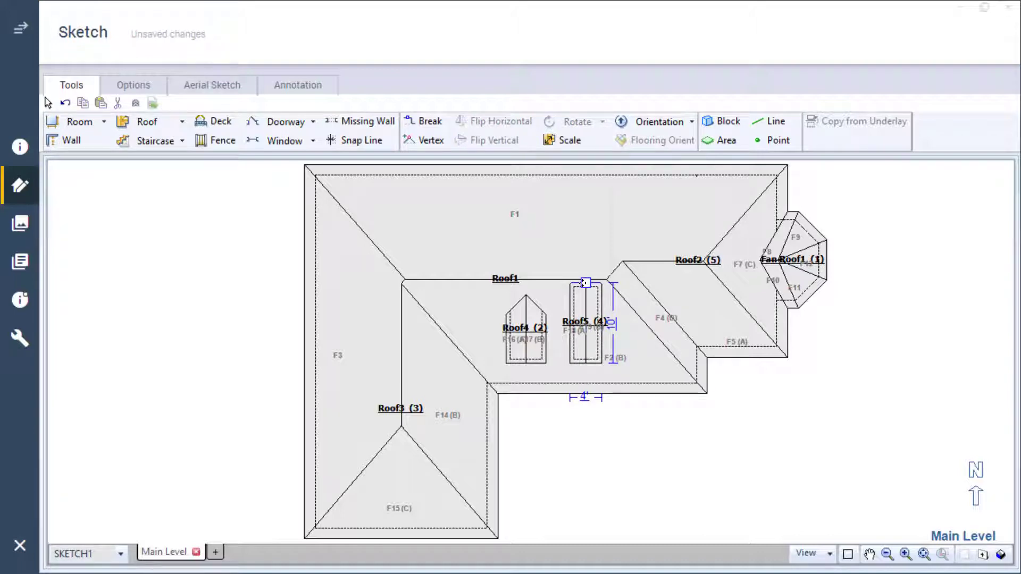
double_click(583, 339)
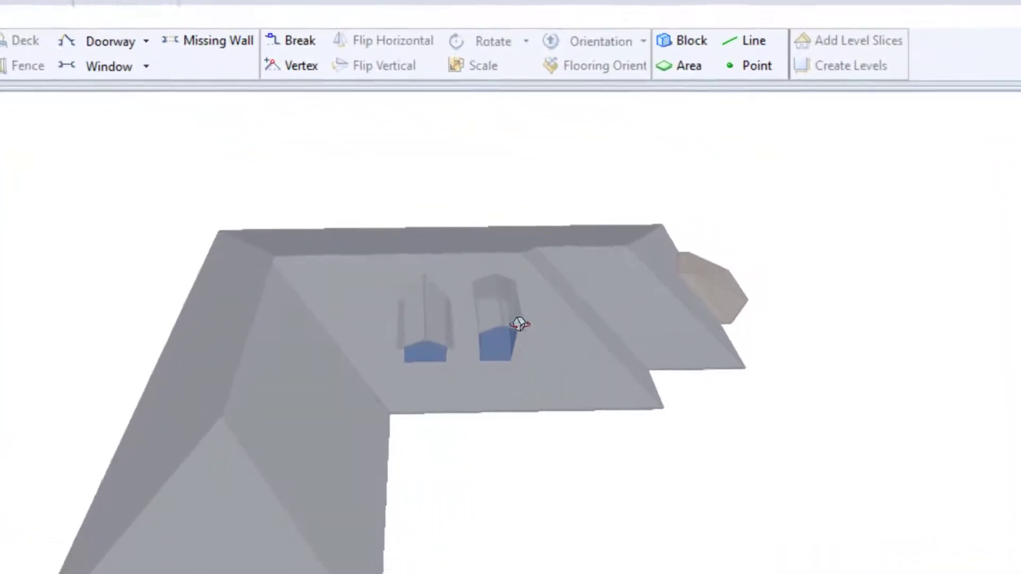
Orbit the 3D model, confirm Roof5's wall measures 6 ft. 11 in., and return to 2D.
left_click_drag(519, 324, 358, 195)
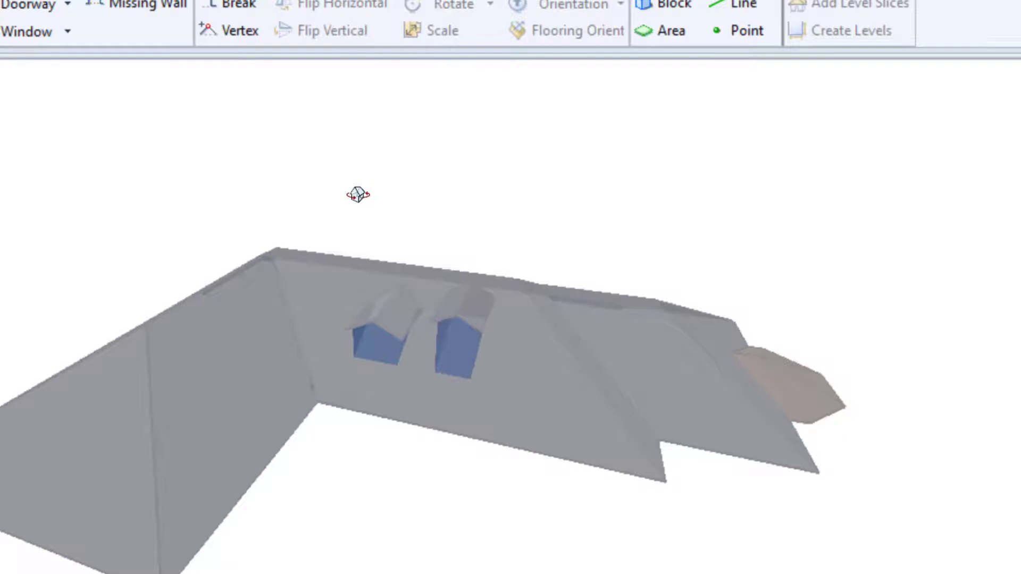
left_click_drag(358, 194, 192, 226)
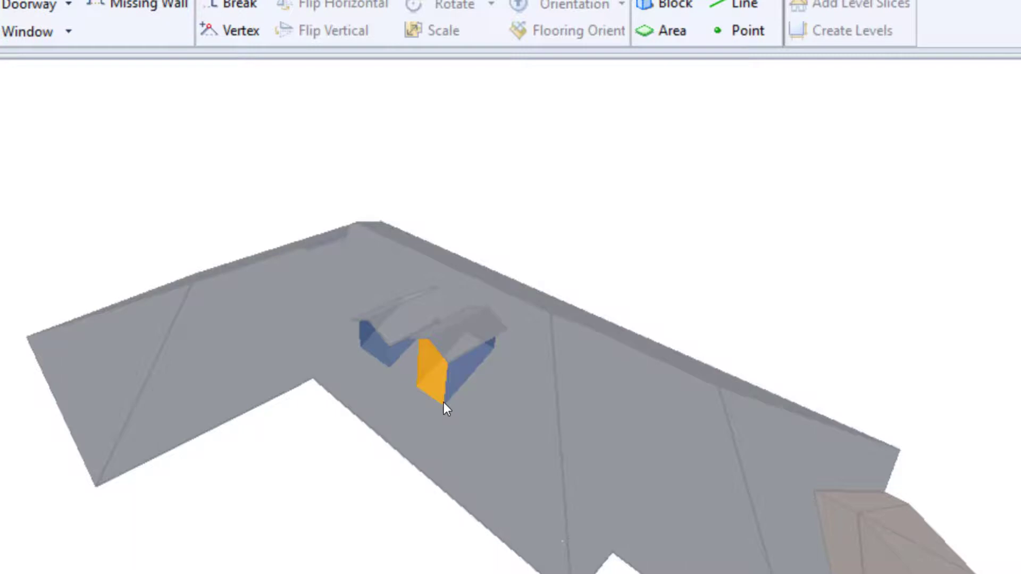
left_click(445, 364)
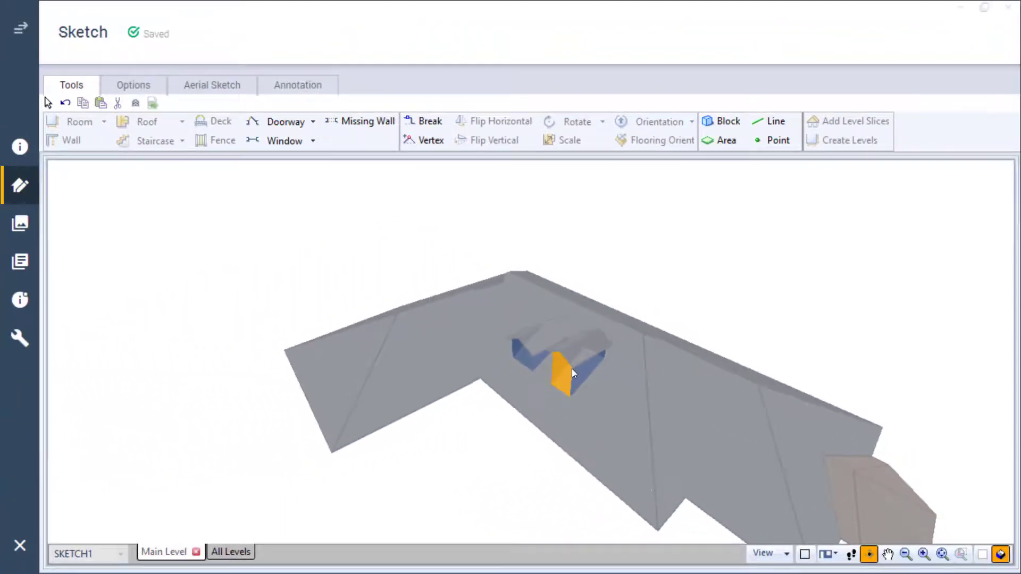
key("Escape")
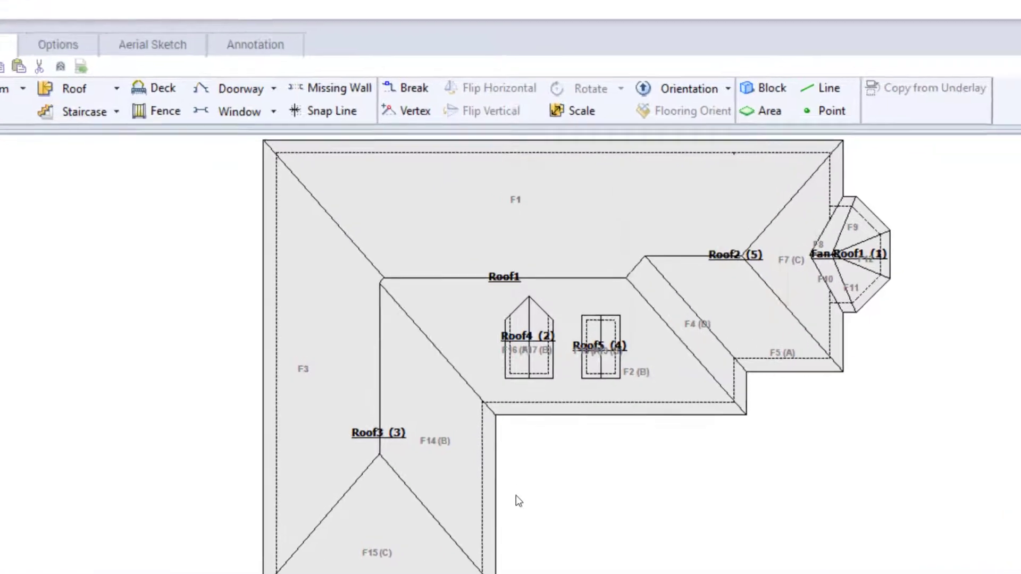
Set Roof5's Eave Heights > All to 5' in Roof Properties.
left_click(585, 337)
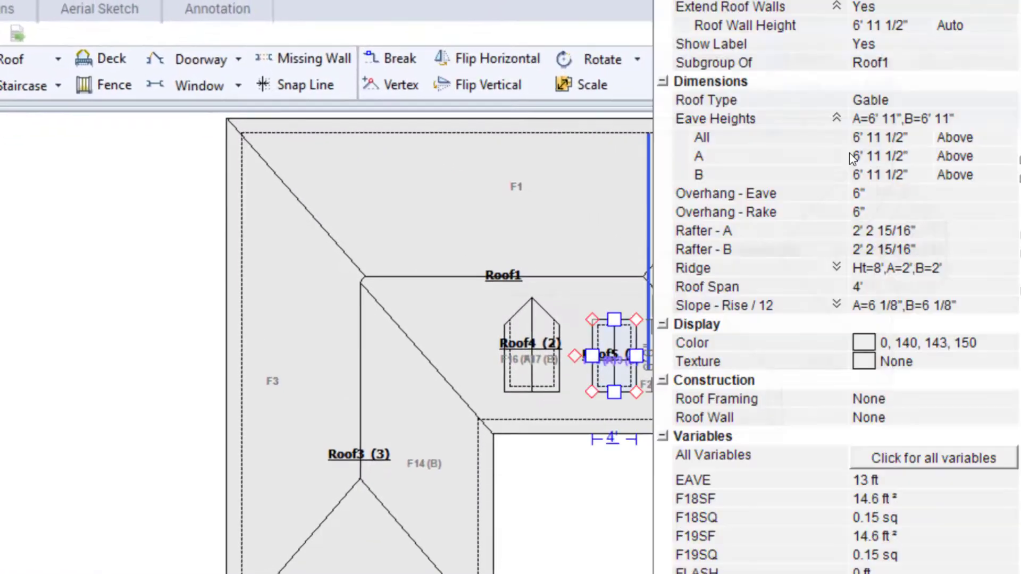
left_click(769, 178)
type("5'")
key("Return")
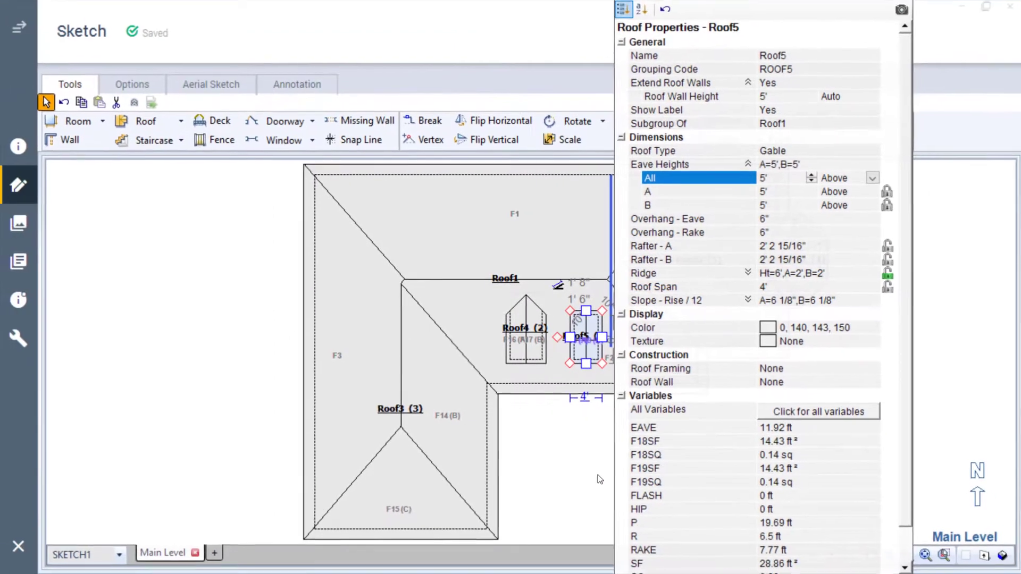
left_click(599, 479)
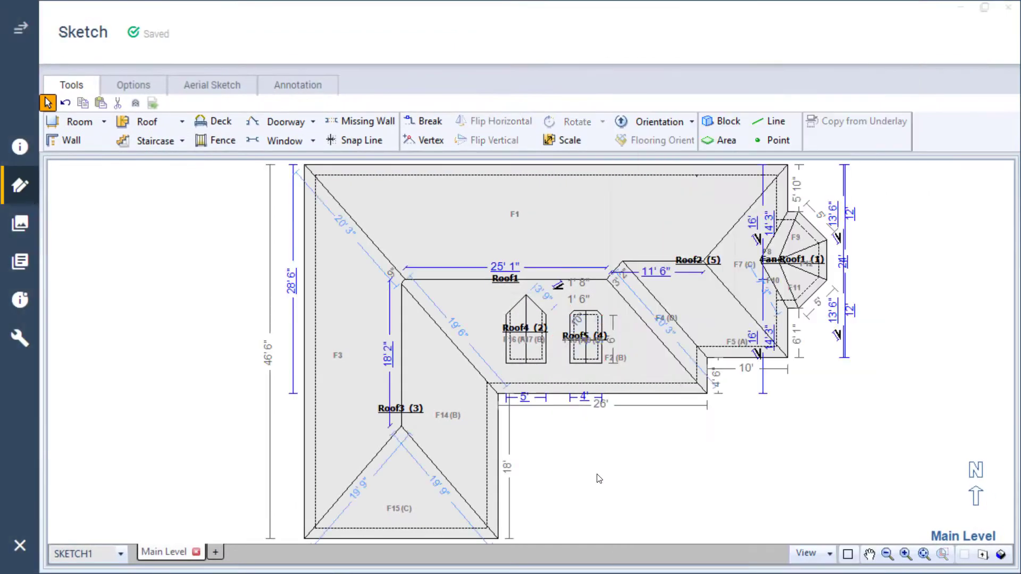
Stretch Roof5 to the main ridge, make it 5' wide, and inspect both dormers in 3D.
left_click(586, 337)
left_click_drag(585, 311, 587, 293)
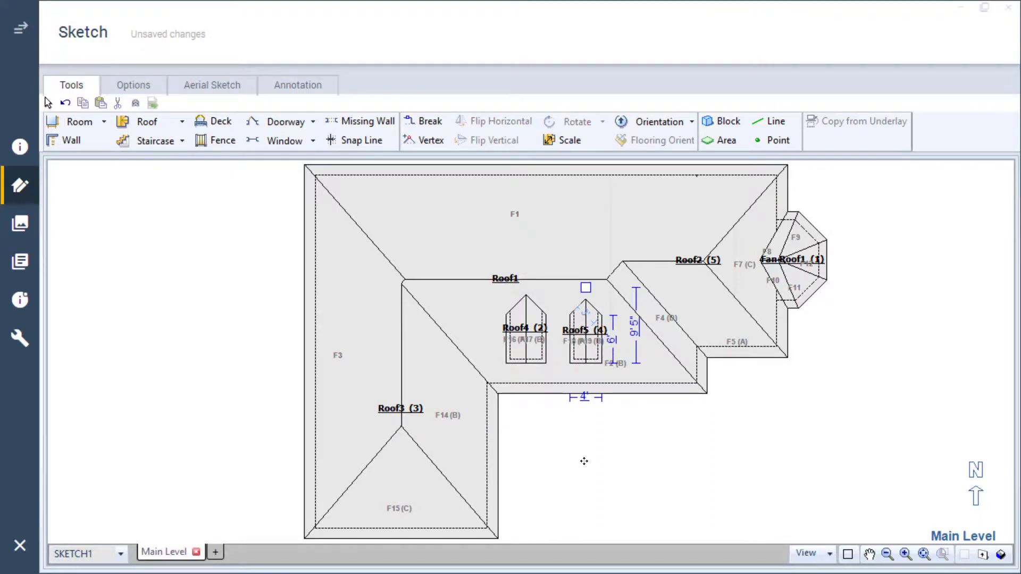
left_click(588, 339)
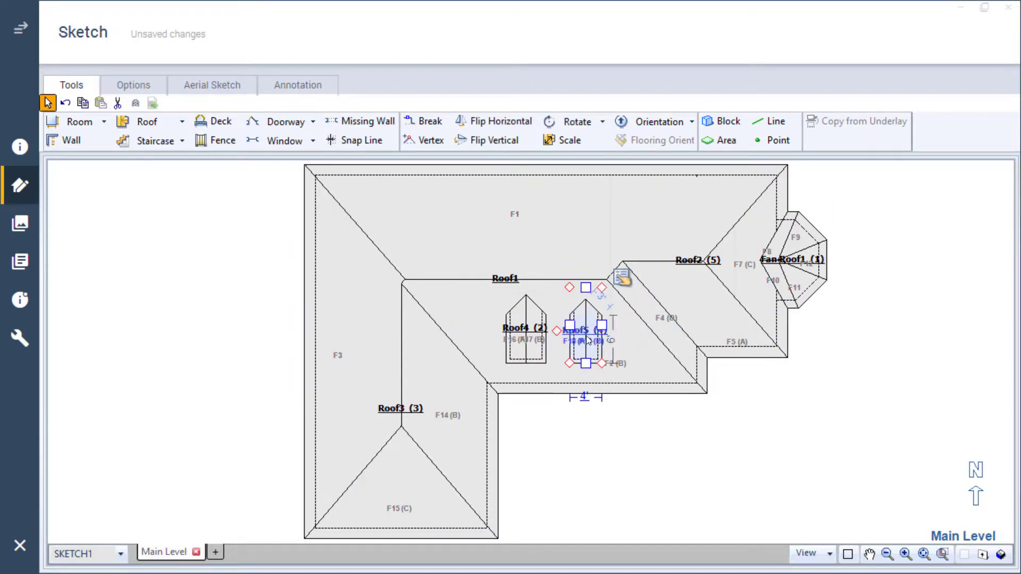
left_click_drag(601, 326, 615, 325)
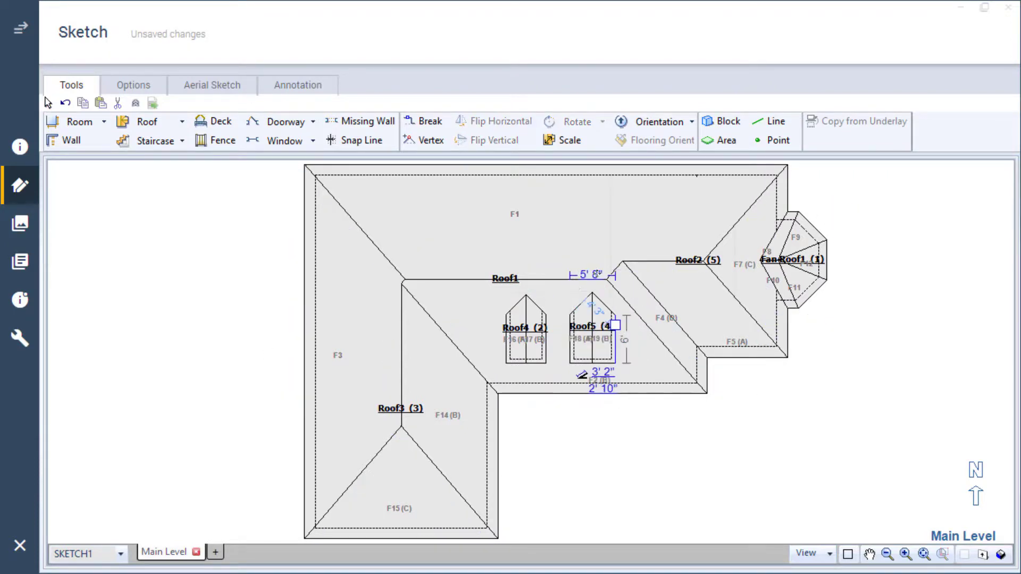
double_click(597, 273)
type("5' 8\"")
key("Return")
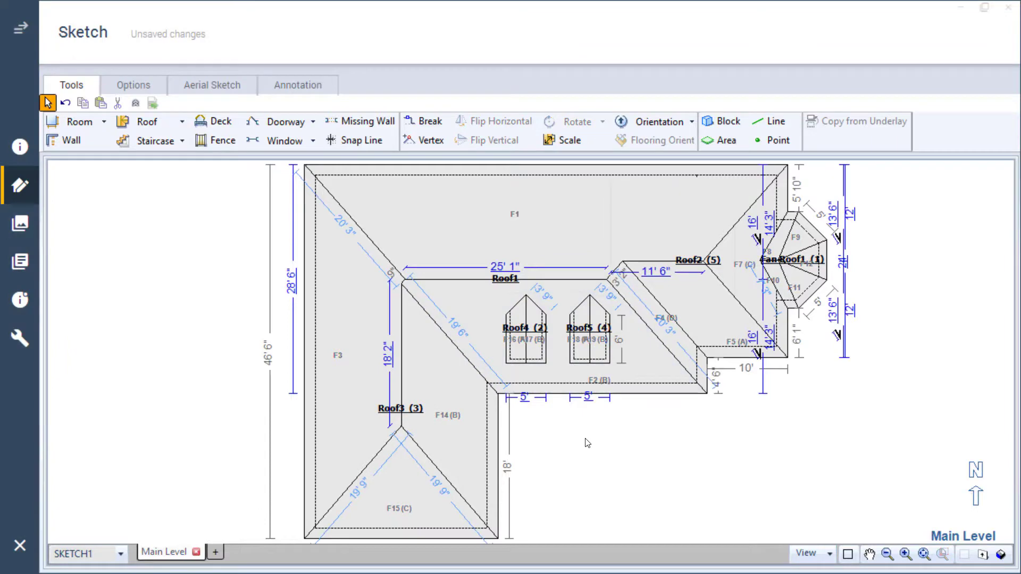
key("F3")
mouse_move(585, 446)
left_mouse_down()
mouse_move(579, 162)
mouse_move(519, 186)
left_mouse_up()
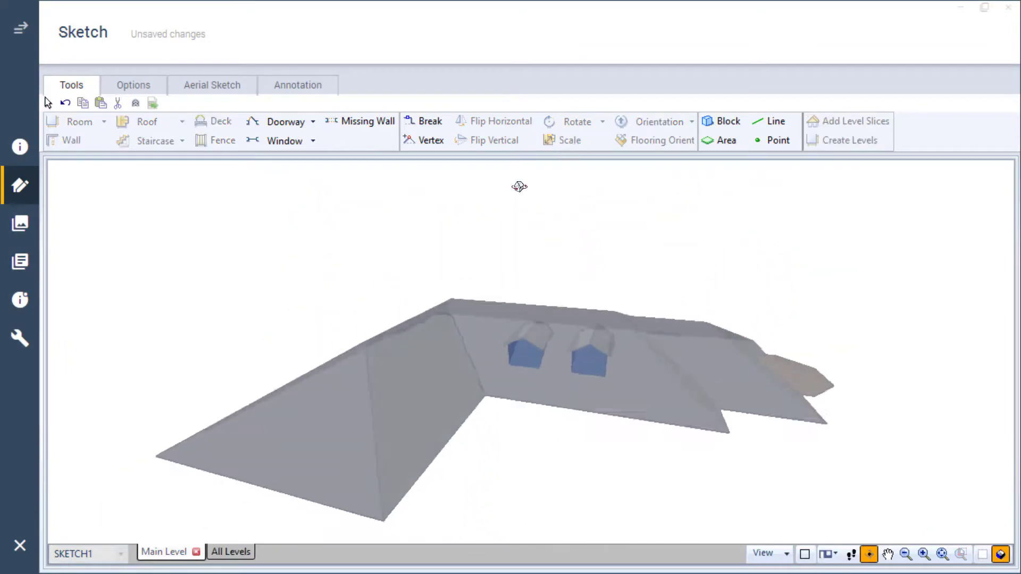